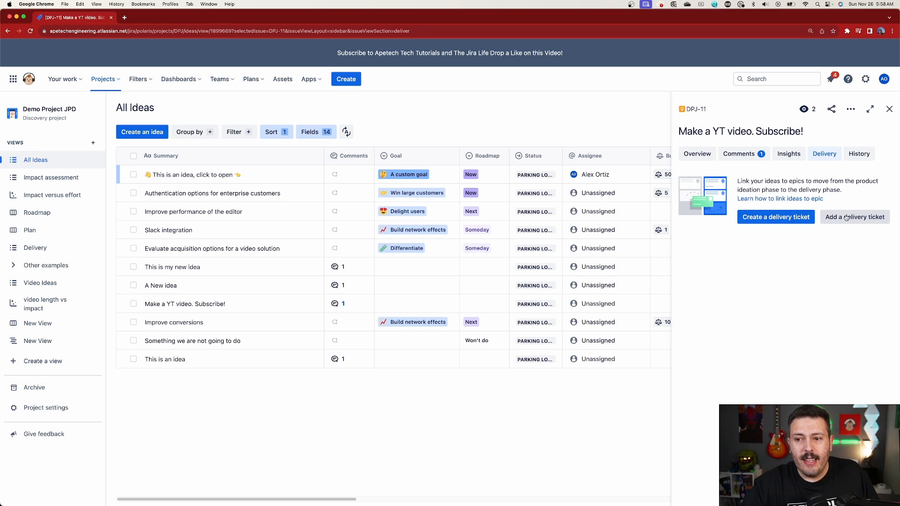
Step: Create an Epic delivery ticket in the Demo for done status project from the "Make a YT video. Subscribe!" idea and open that ticket
left_click(786, 219)
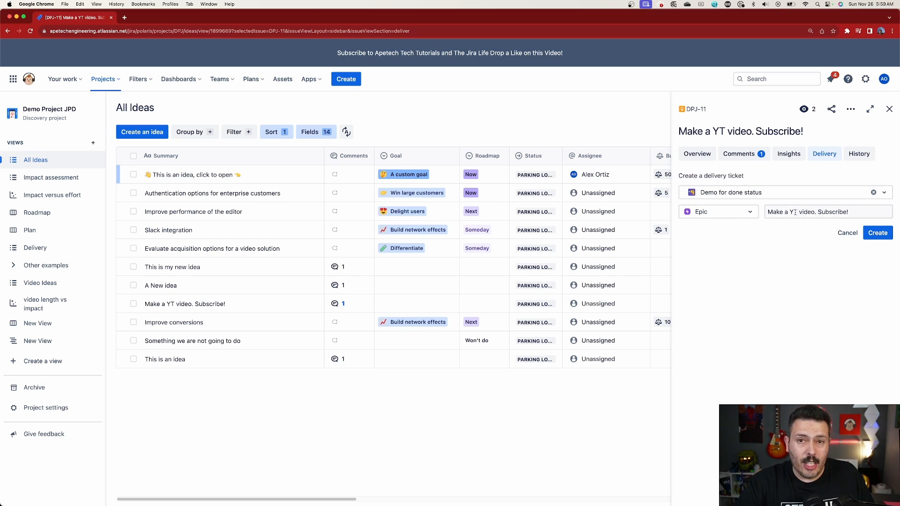
left_click(881, 234)
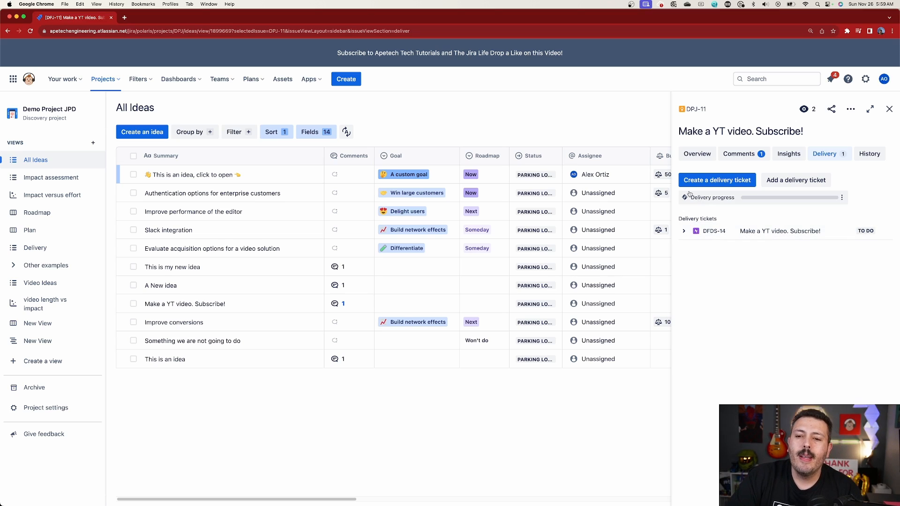
left_click(719, 233)
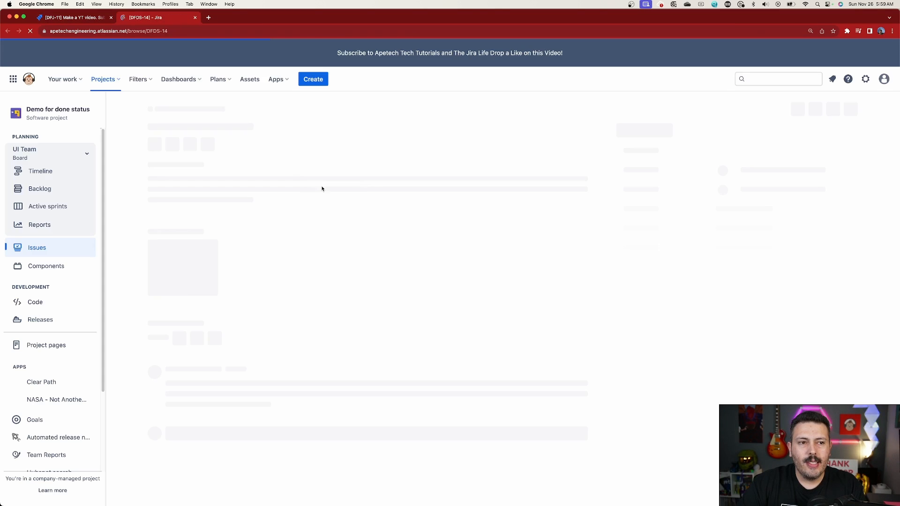
Step: Add two child issues of type New Feature to the epic, named "story 1" and "story 2"
left_click(224, 146)
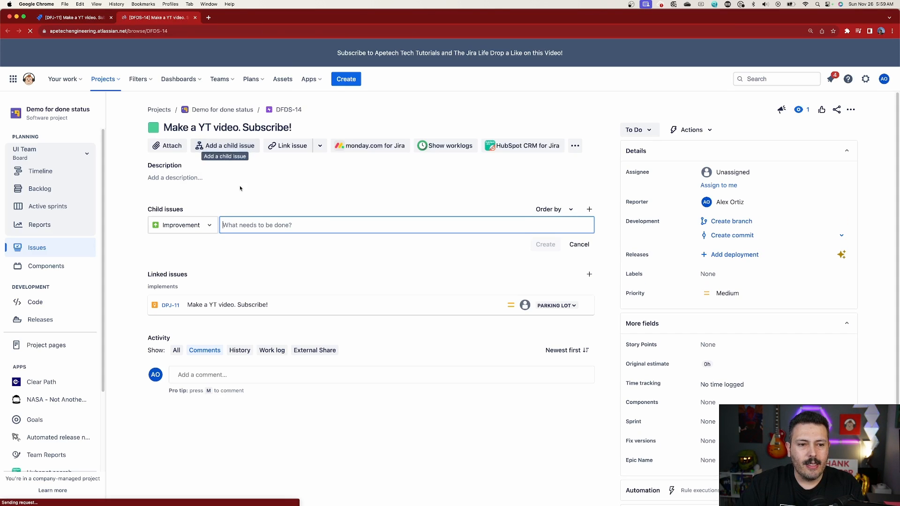
type("story 1")
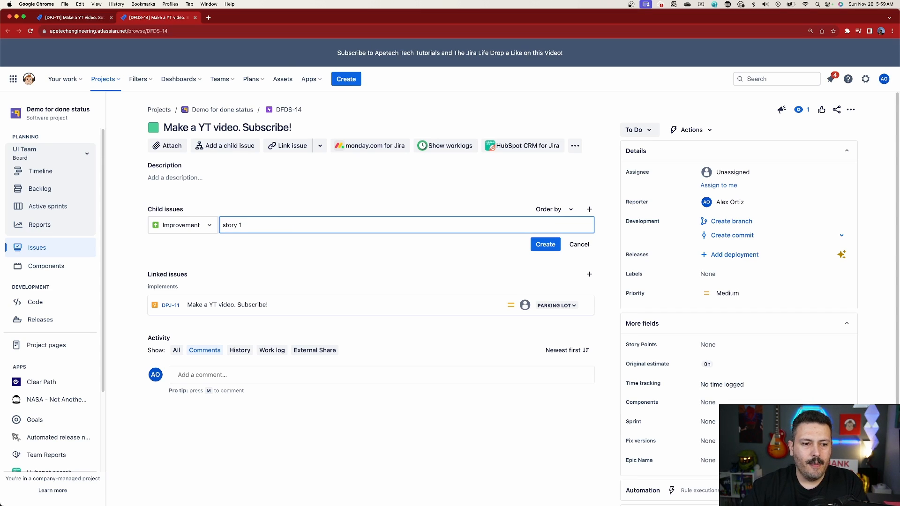
left_click(183, 225)
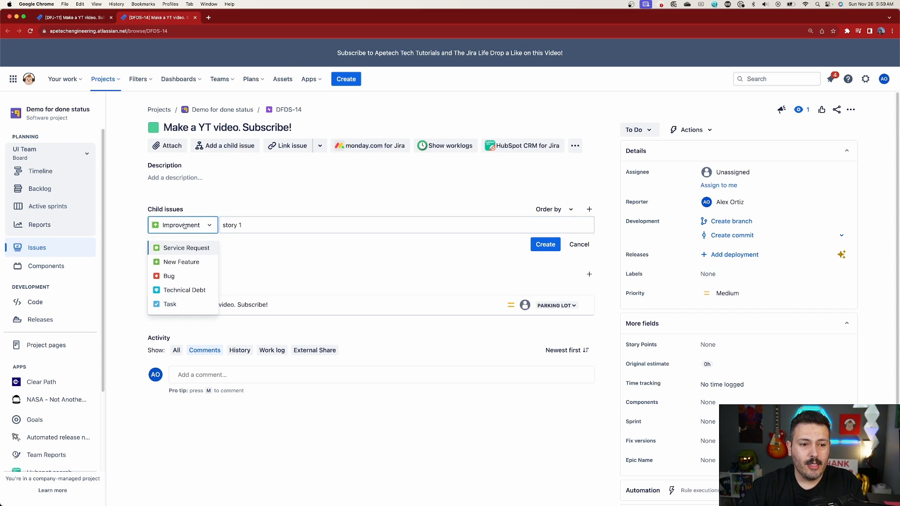
left_click(190, 261)
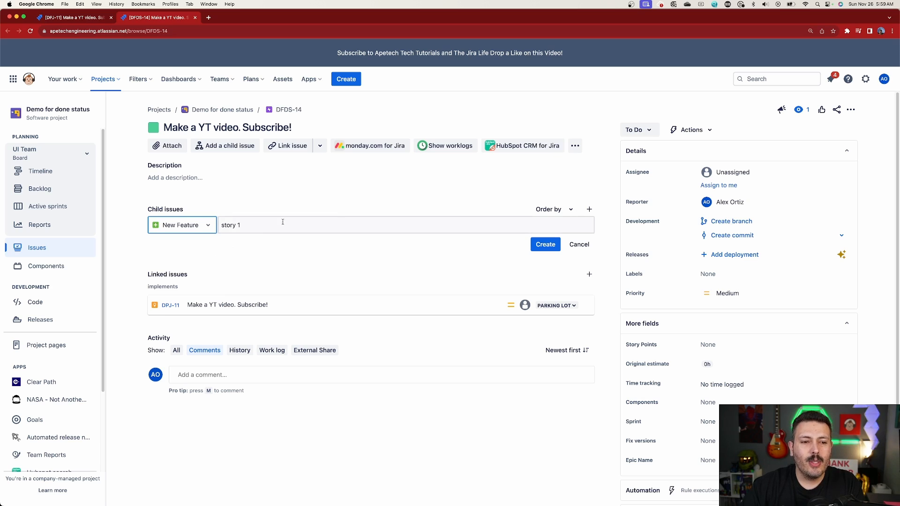
left_click(546, 249)
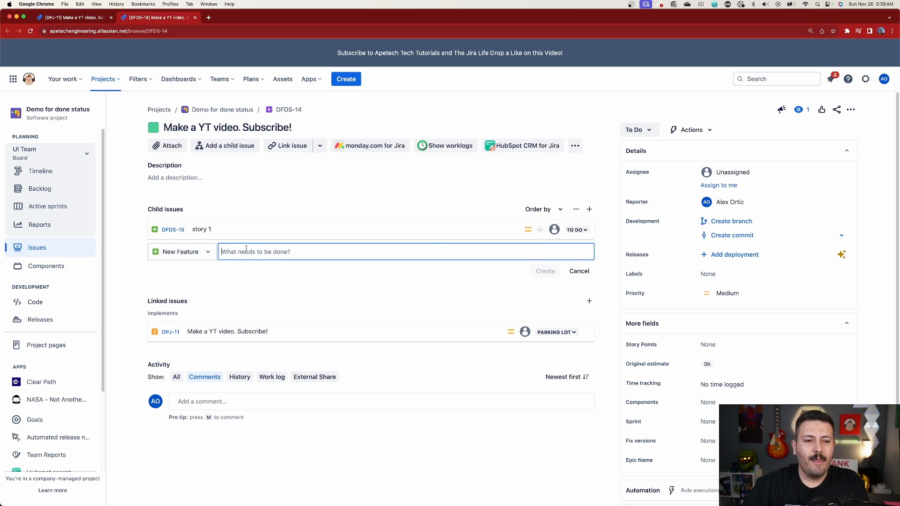
type("story 2")
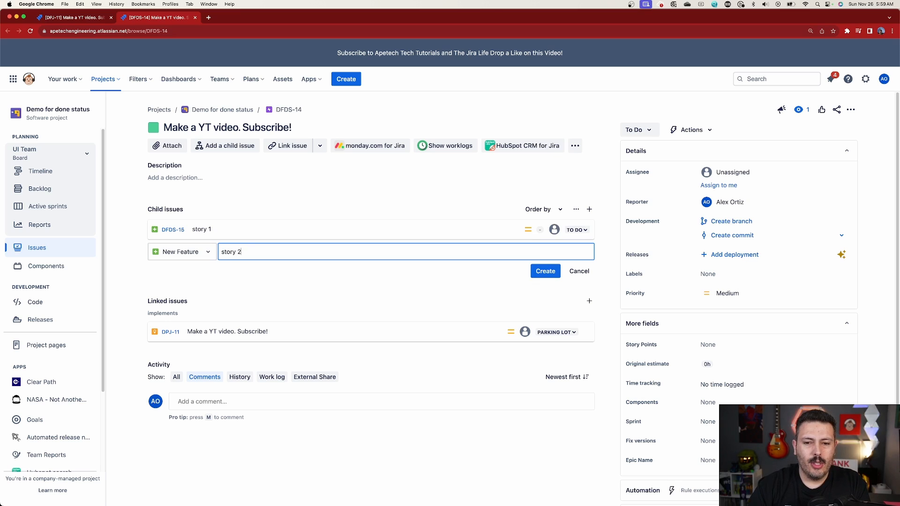
left_click(545, 271)
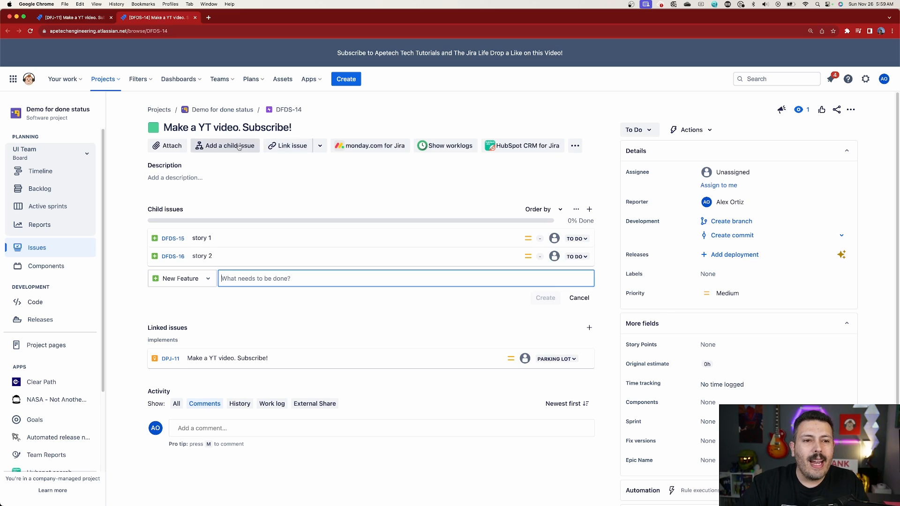
Step: Return to the Demo Project JPD project and examine the nested delivery tickets of the "Make a YT video. Subscribe!" idea
left_click(104, 79)
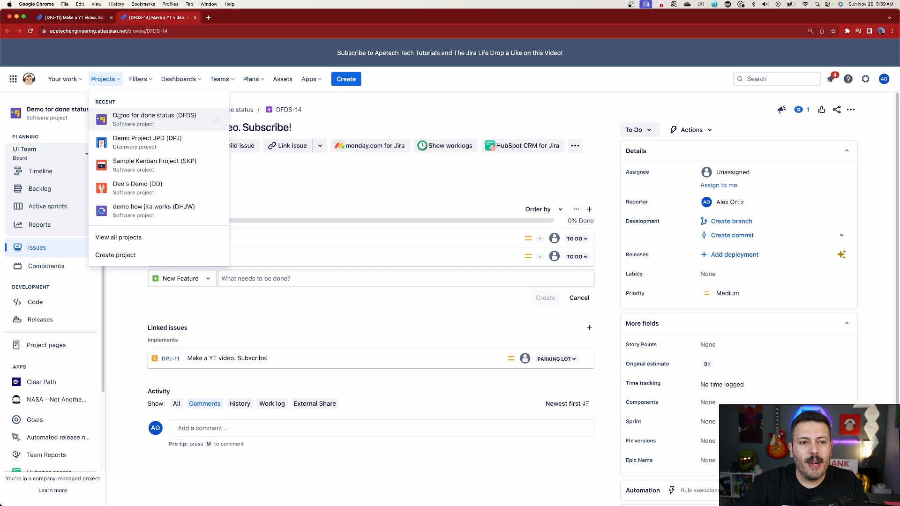
left_click(146, 140)
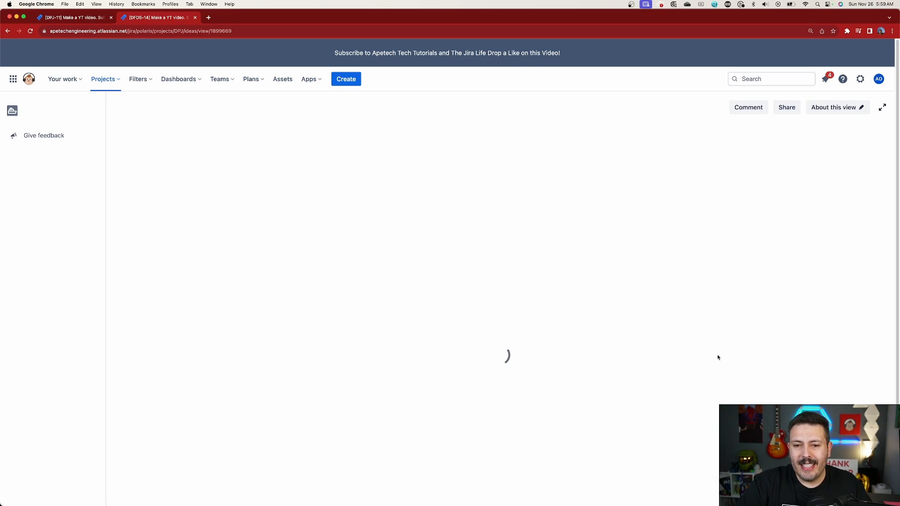
left_click(199, 304)
left_click(824, 154)
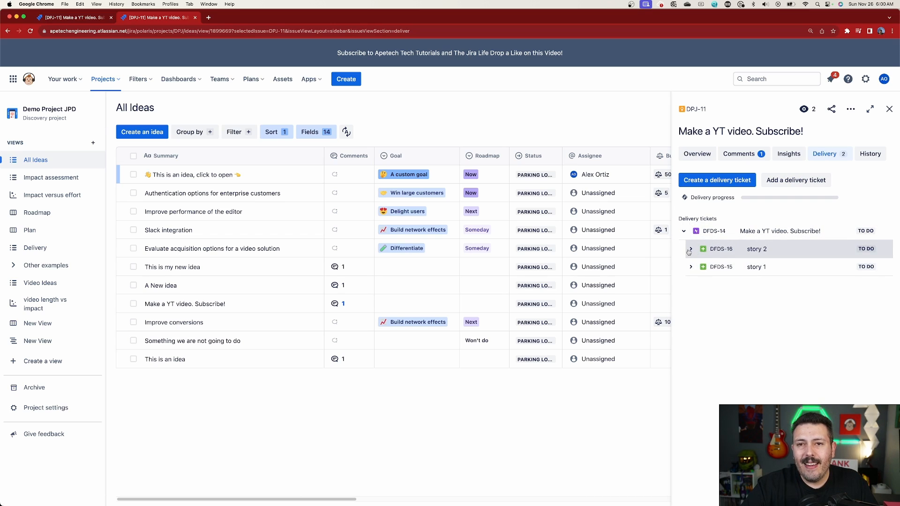
left_click(690, 250)
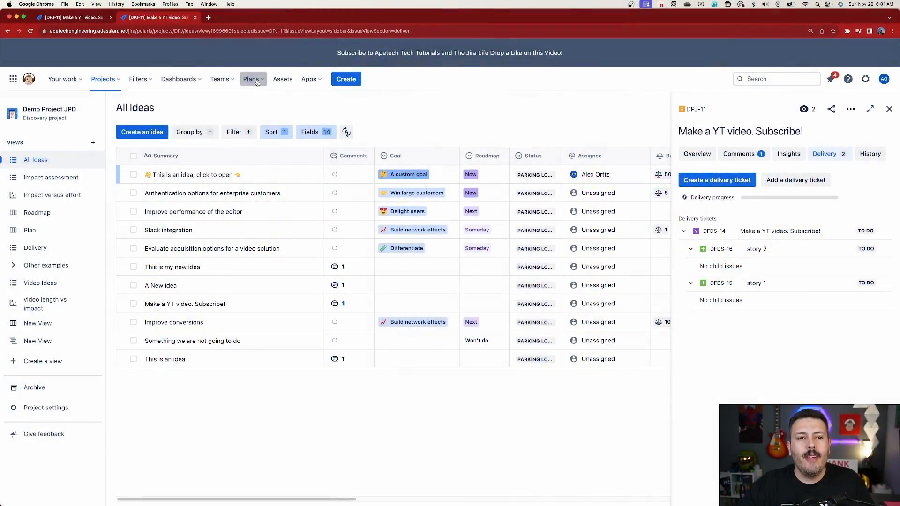
Step: Start creating a new plan named "Hitting 1M subscribers Plan"
left_click(253, 79)
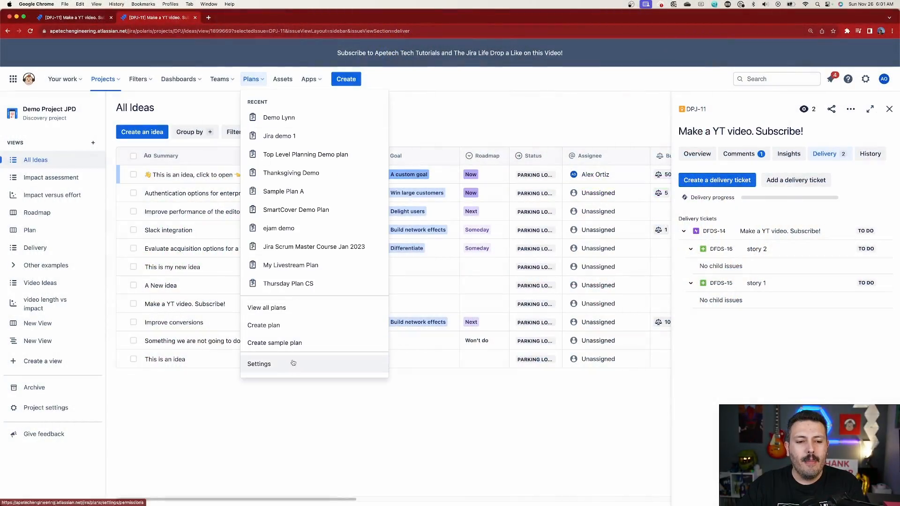
left_click(299, 323)
left_click(395, 182)
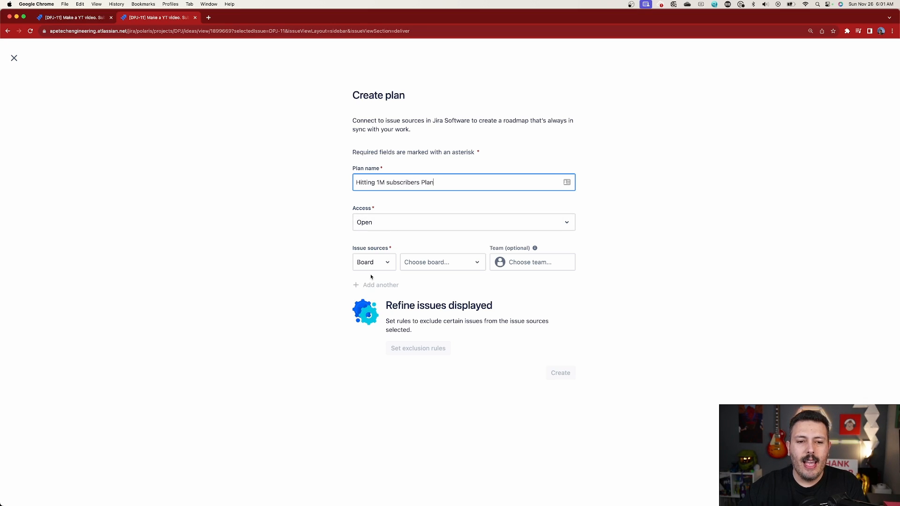
Step: Set the plan's first issue source to the project Demo for done status
left_click(383, 262)
left_click(368, 296)
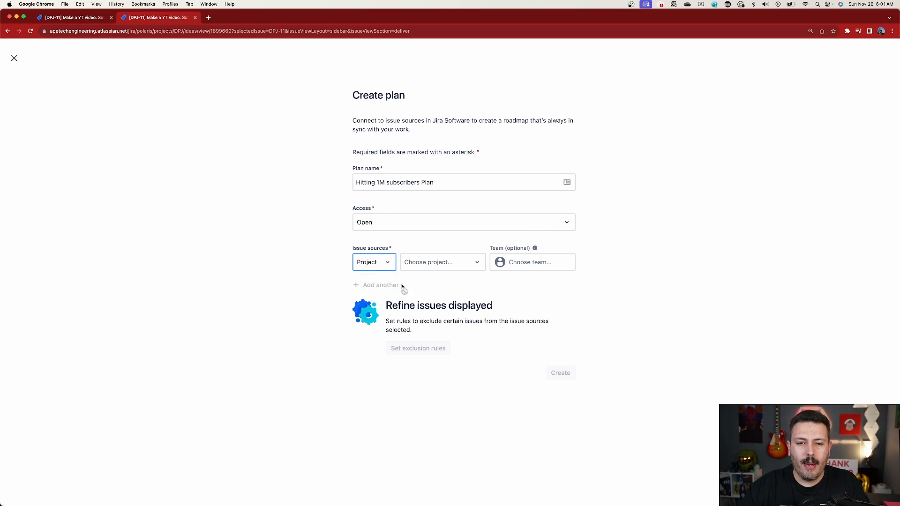
left_click(464, 263)
type("done")
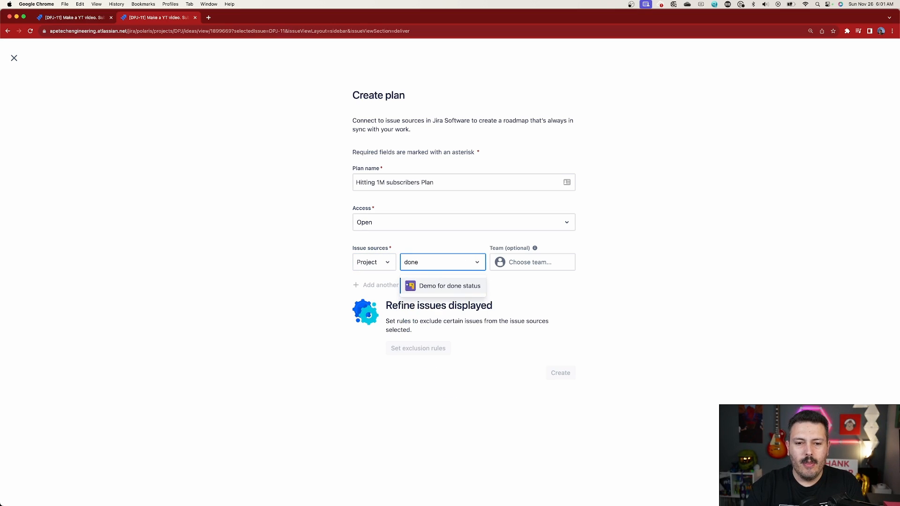
left_click(456, 287)
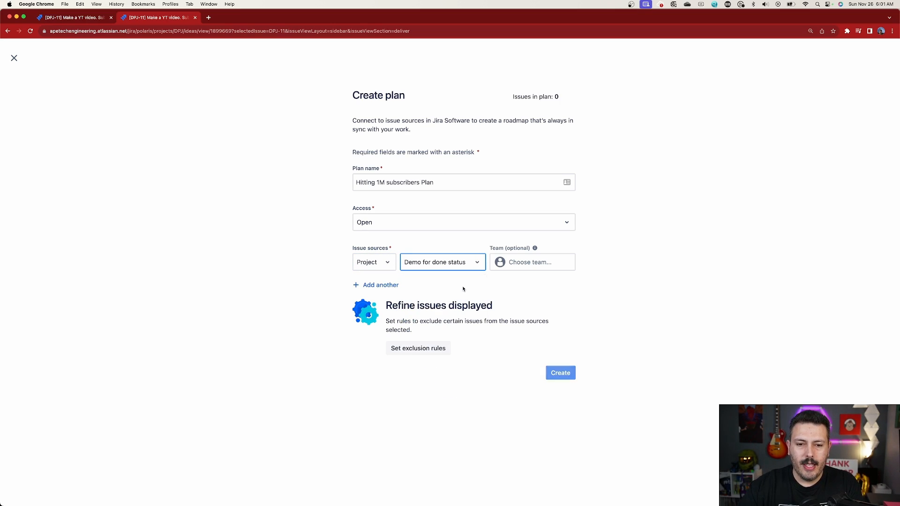
Step: Add the project Demo Project JPD as a second issue source of the plan
left_click(375, 286)
left_click(374, 288)
left_click(376, 323)
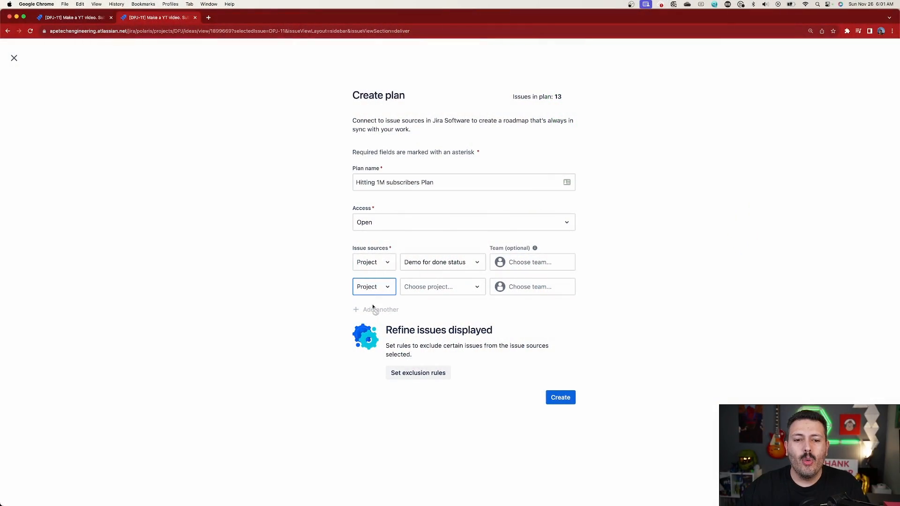
left_click(441, 287)
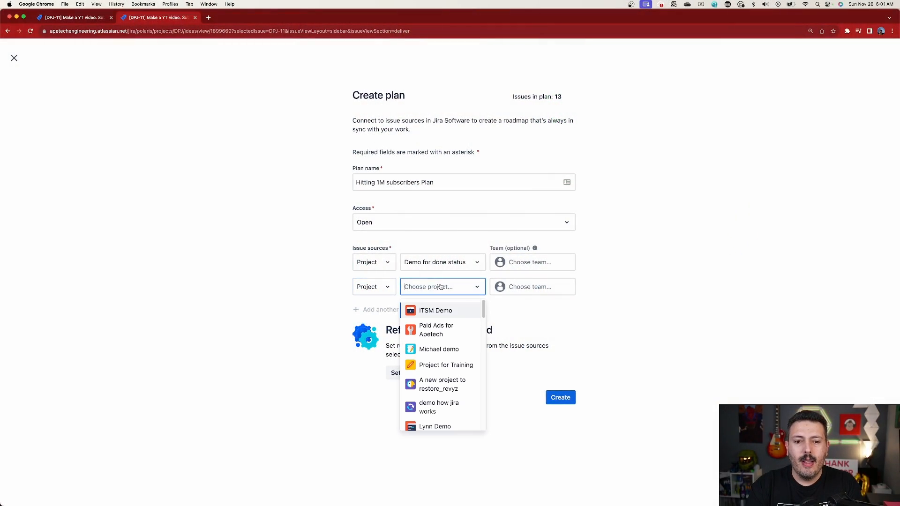
type("JPD")
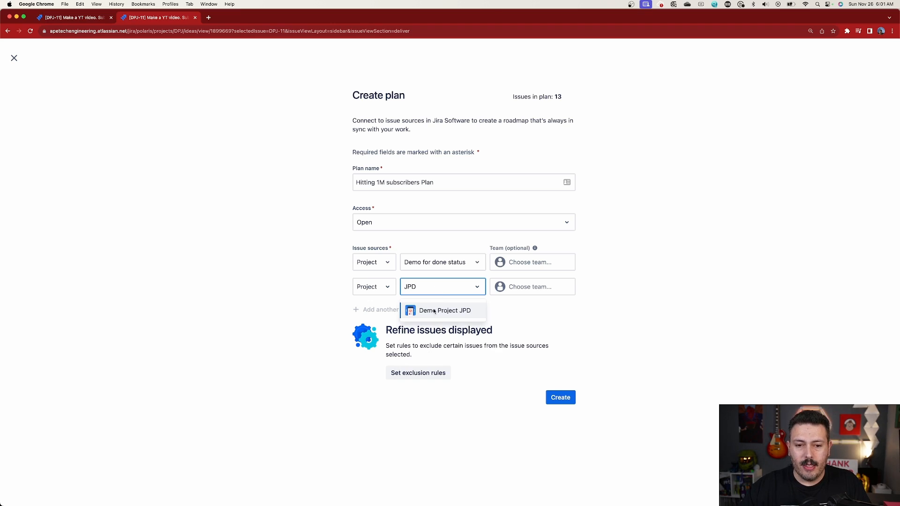
left_click(433, 312)
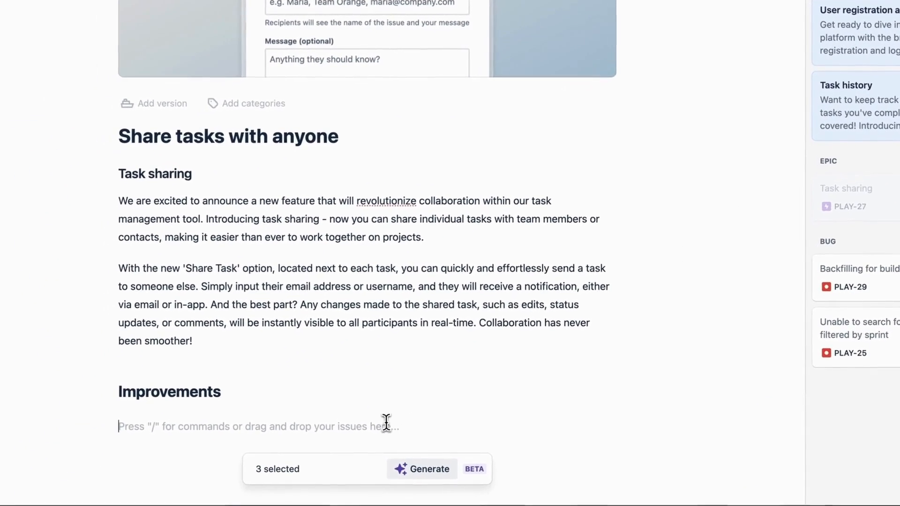
Step: Insert a bullet list under the Improvements heading of the post and place the three selected issues in it
type("/")
key("Down")
key("Down")
key("Down")
key("Down")
key("Down")
key("Down")
key("Down")
key("Return")
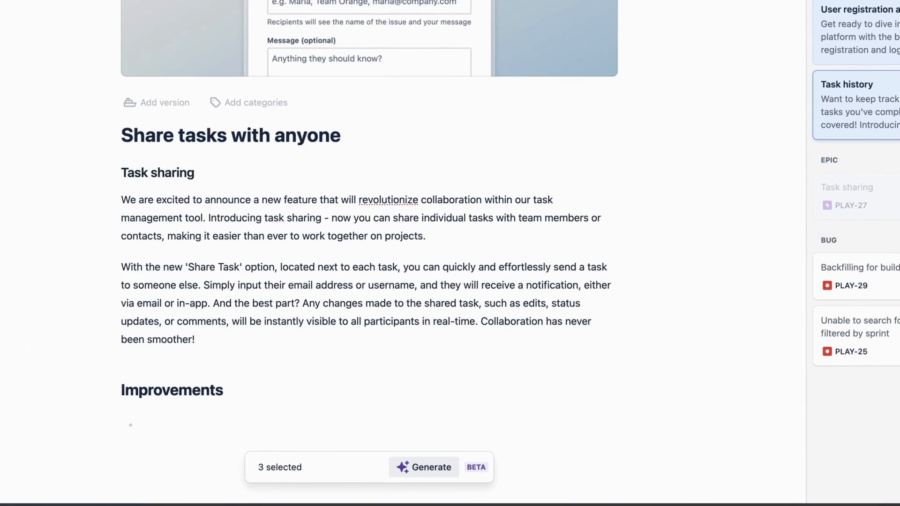
left_click_drag(853, 107, 266, 425)
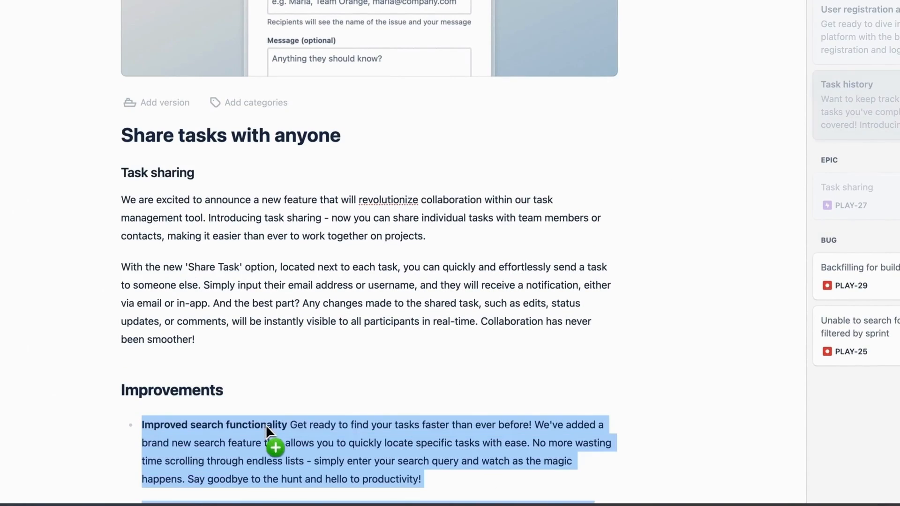
Step: Publish the post to the announcement page and embedded widget with Standard notification
scroll(440, 365, "down", 3)
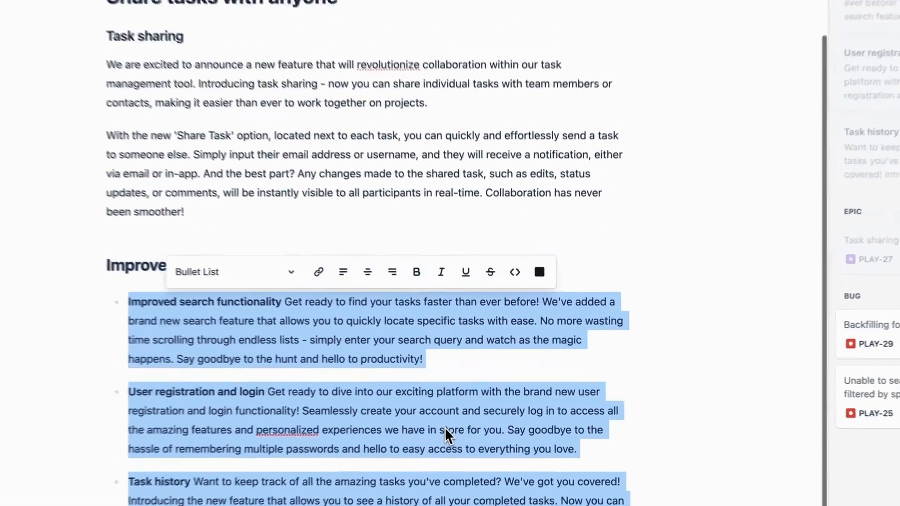
left_click(839, 23)
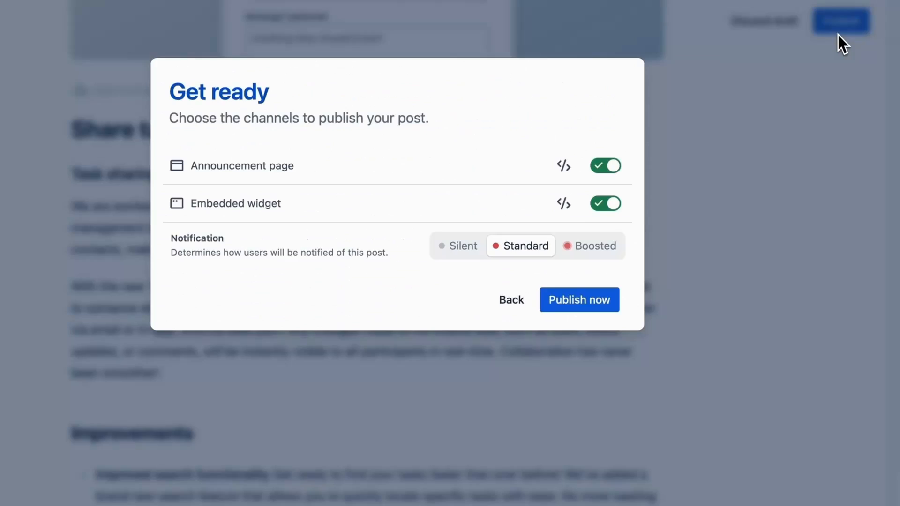
left_click(572, 300)
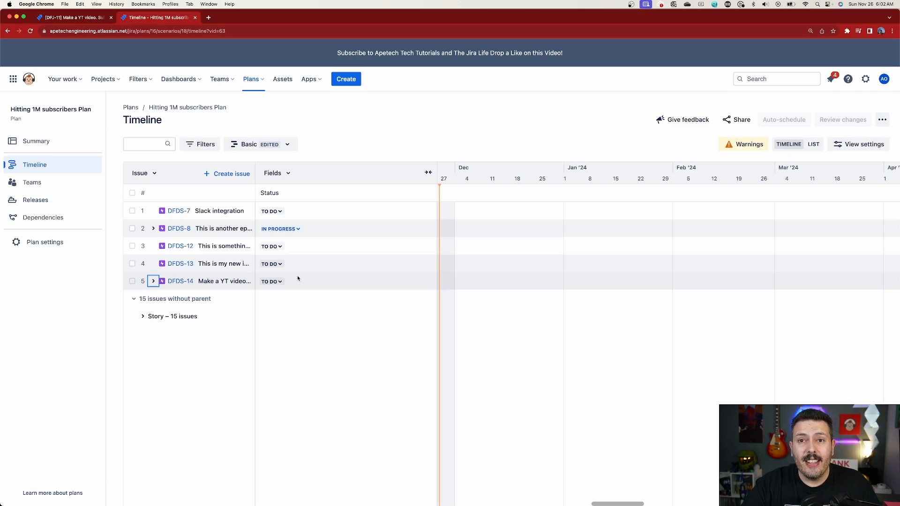
Step: Examine the children of epic DFDS-14 and the stories without a parent in the plan timeline, comparing them with the idea's delivery ticket
left_click(153, 282)
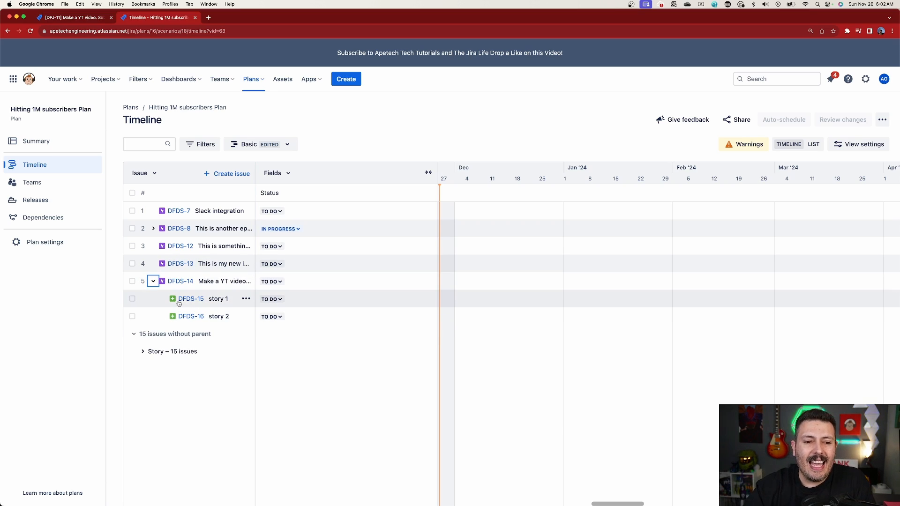
left_click(144, 352)
scroll(172, 295, "down", 2)
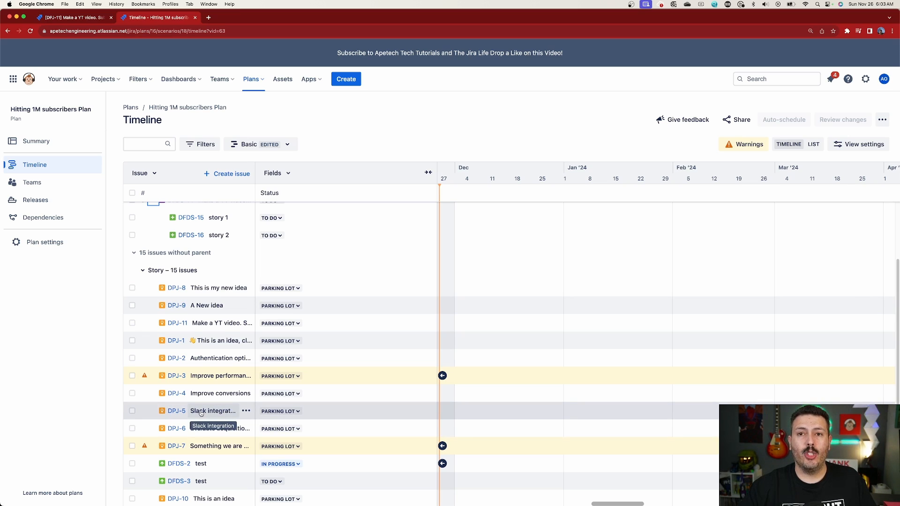
scroll(239, 374, "down", 3)
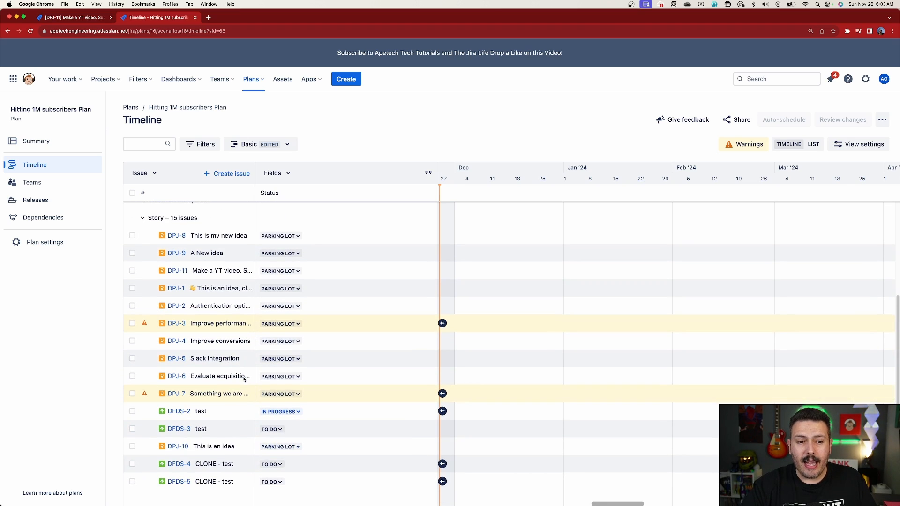
left_click(70, 19)
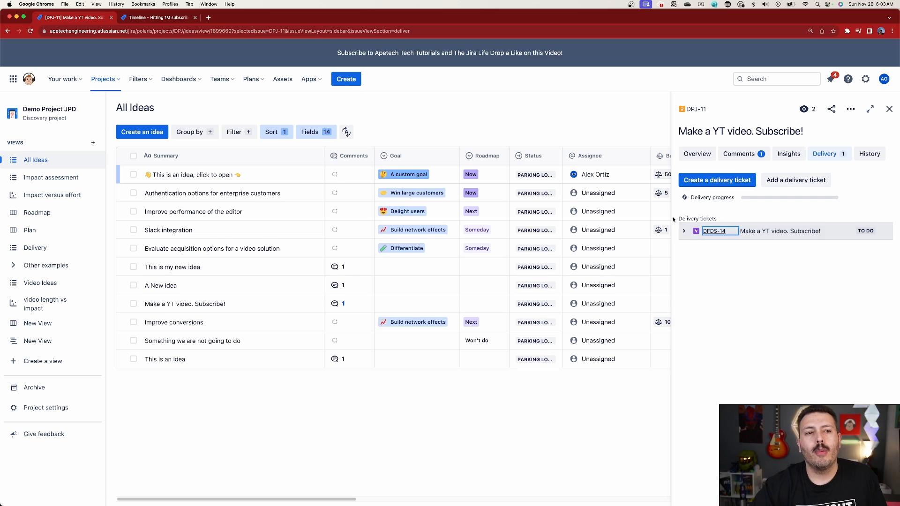
left_click(162, 18)
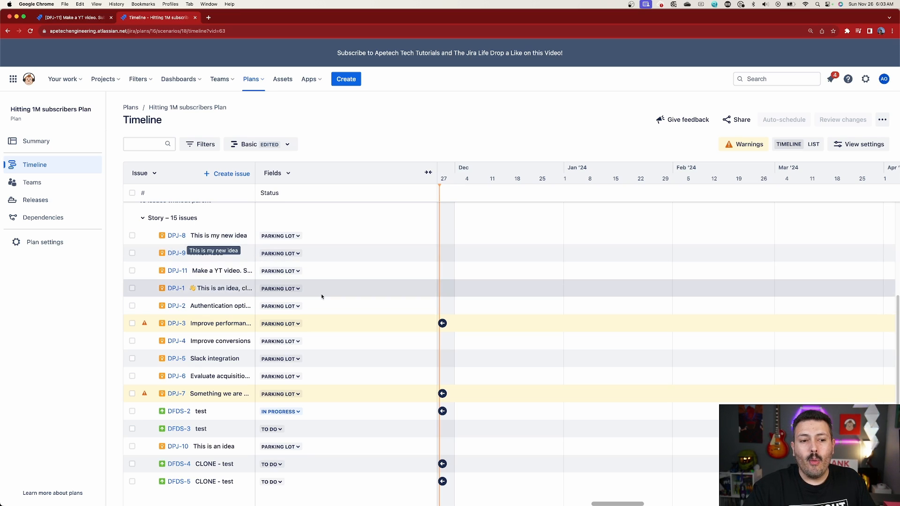
Step: Schedule idea DPJ-11 on the plan timeline from about mid-May to early July 2023
left_click_drag(615, 504, 534, 491)
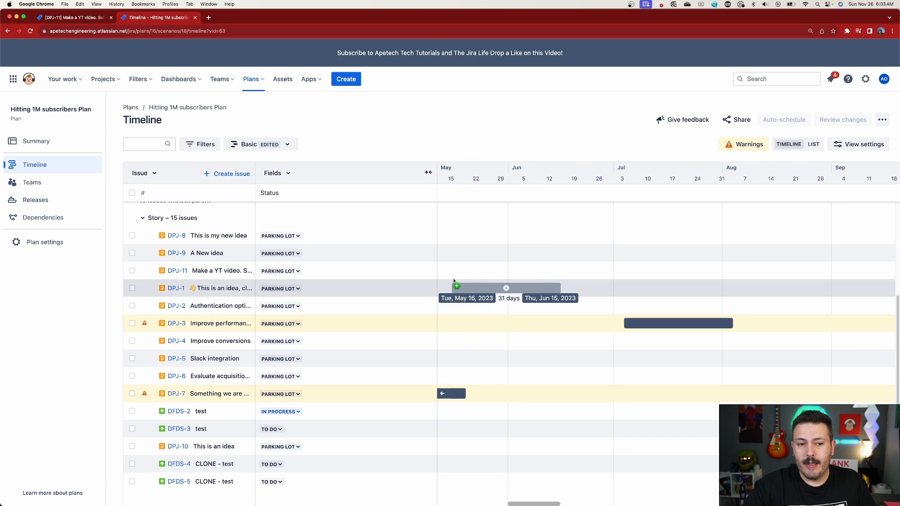
left_click_drag(456, 271, 627, 271)
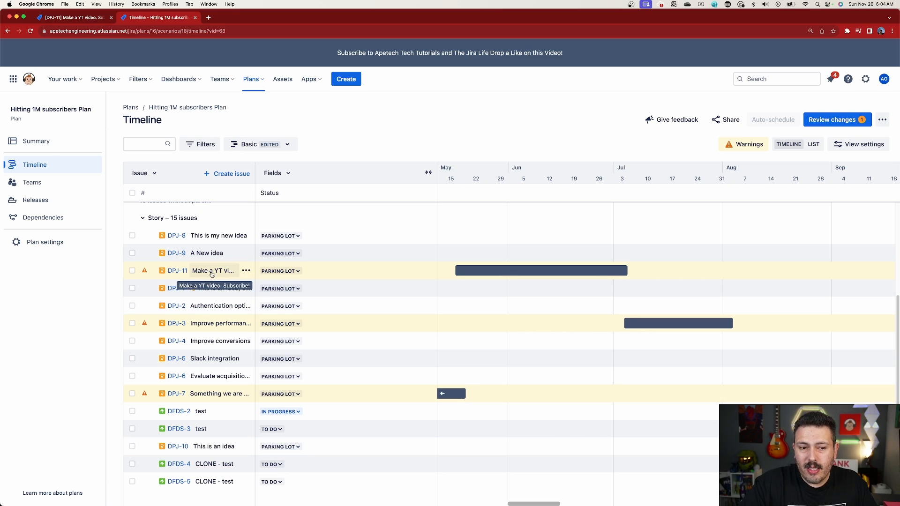
Step: Try to move idea DPJ-11 out of the issues without parent and under epic DFDS-14
scroll(205, 273, "up", 5)
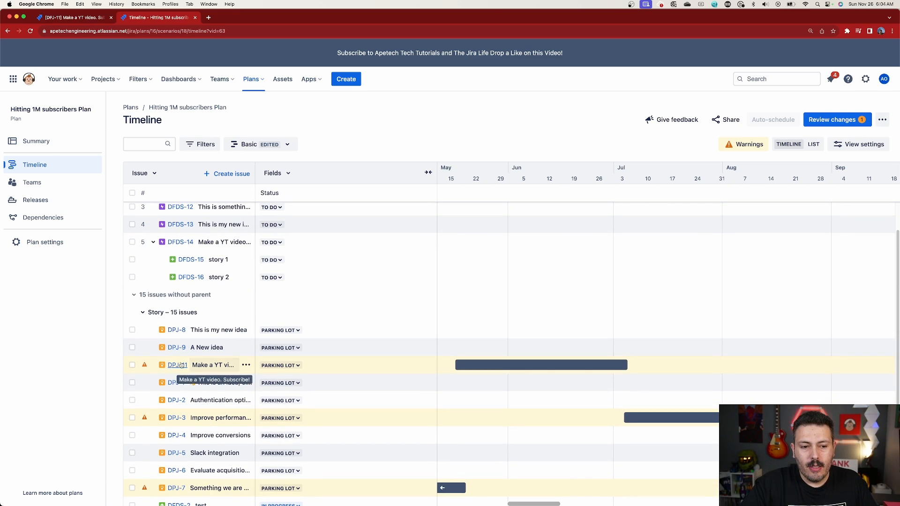
left_click_drag(219, 365, 217, 246)
left_click_drag(210, 367, 183, 253)
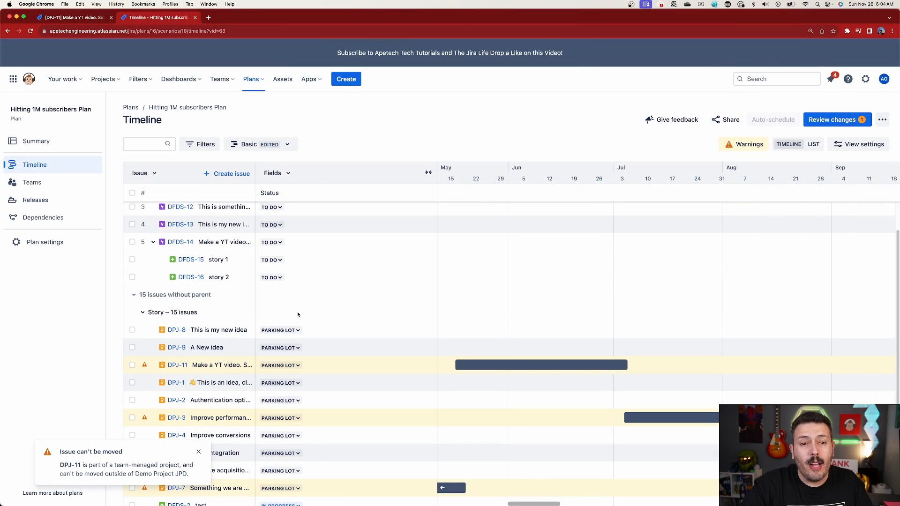
Step: Open the issue type hierarchy settings and search the issue types available for the Initiative level for "idea"
left_click(866, 79)
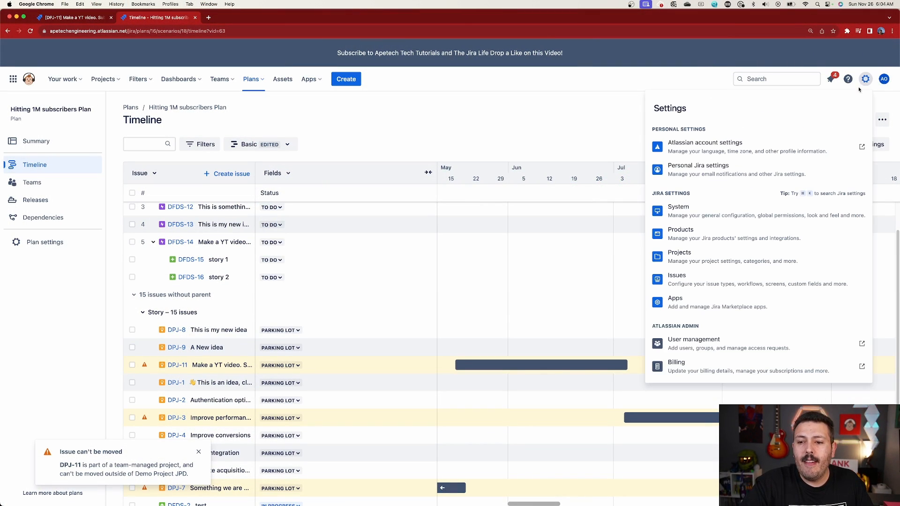
left_click(750, 281)
left_click(37, 156)
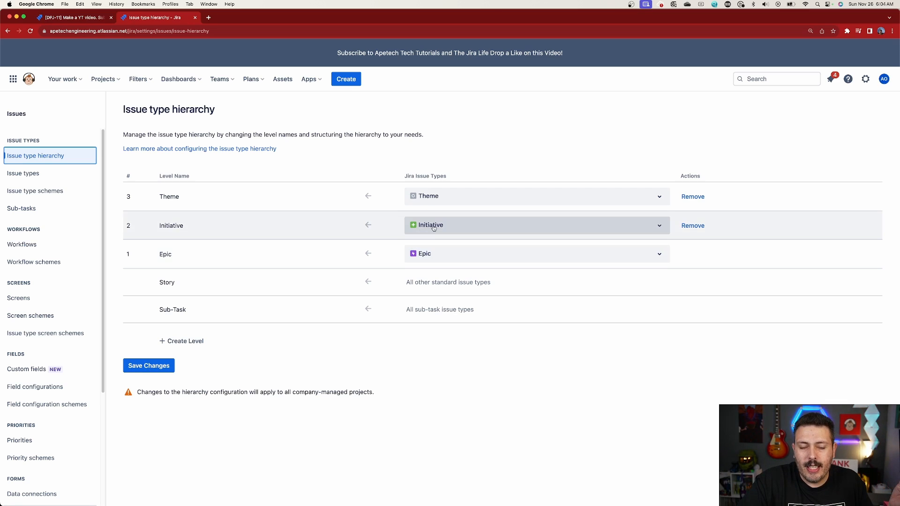
left_click(565, 226)
type("idea")
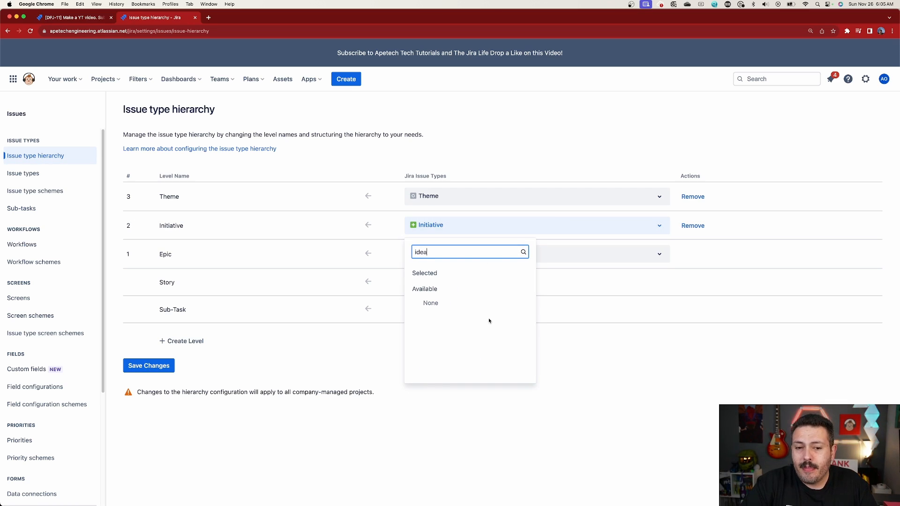